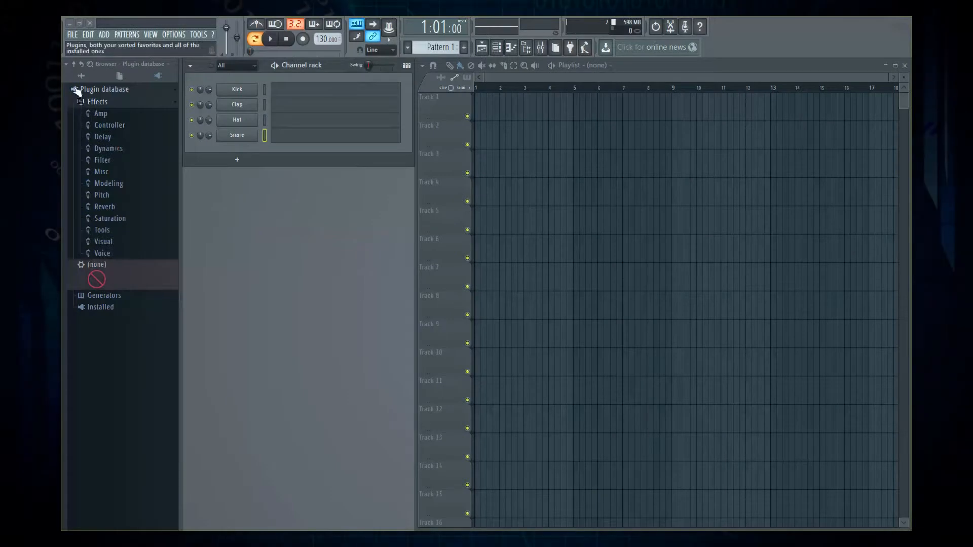
# - Browse the plugin database's Effects and Generators categories, including the contents of the Amp effects category
pyautogui.click(98, 102)
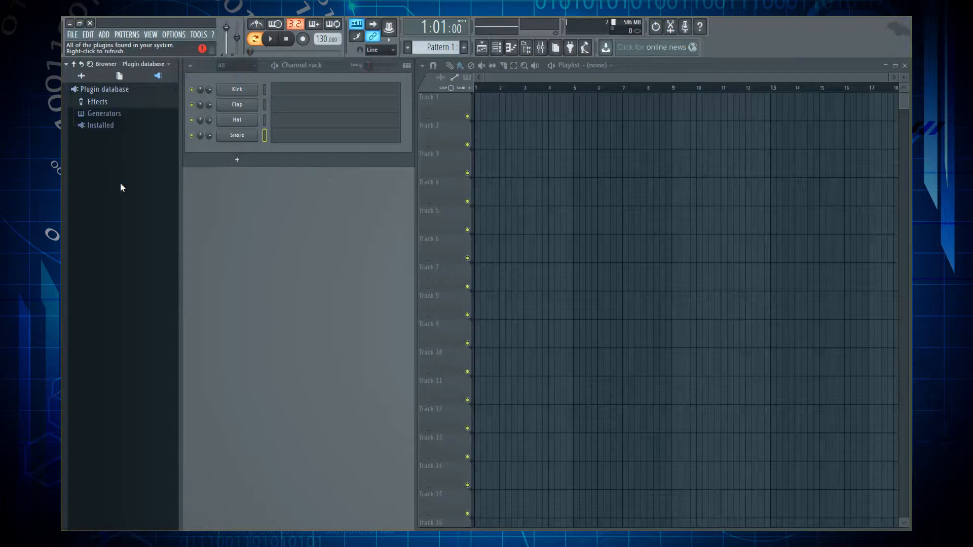
pyautogui.click(128, 105)
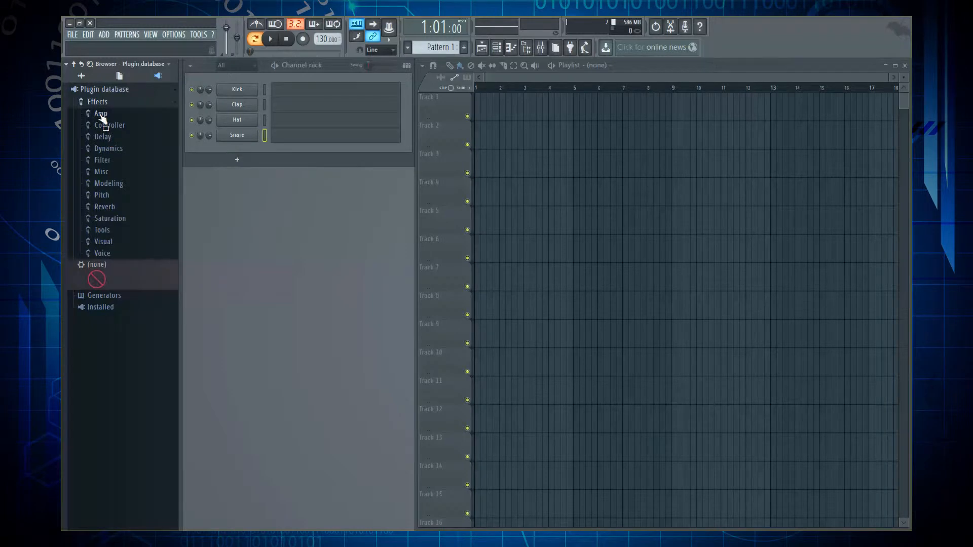
pyautogui.click(112, 297)
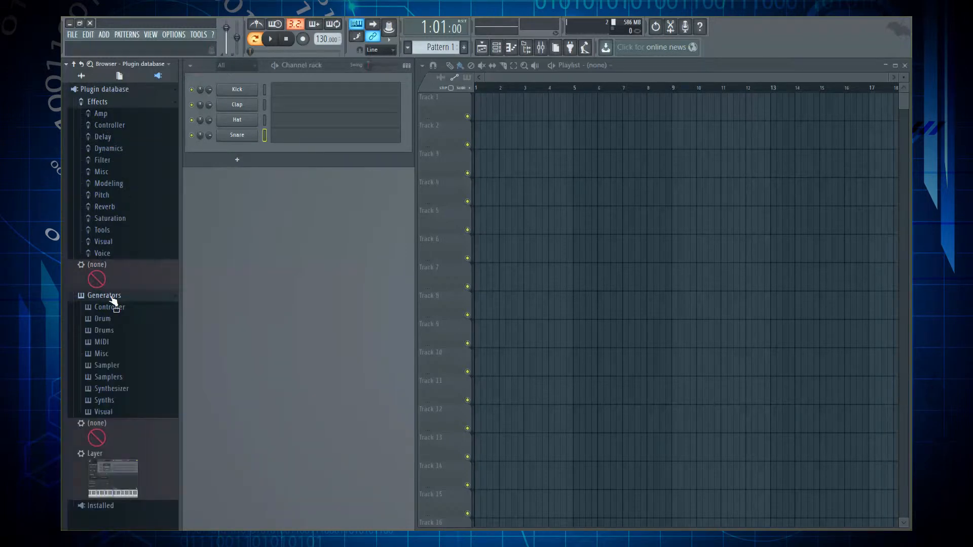
pyautogui.click(131, 117)
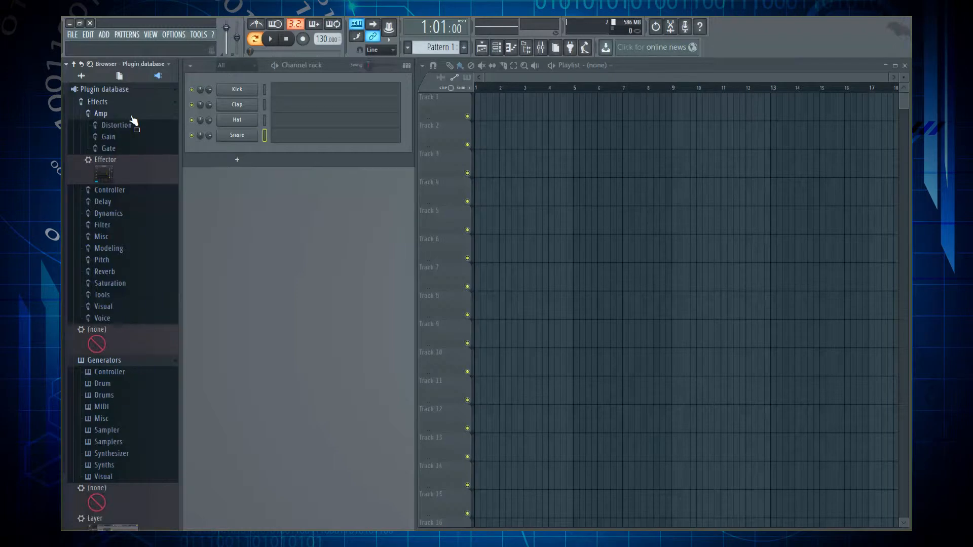
# - Examine the generator categories offered for inserting a new channel from the Kick channel, including the FM synthesizer group
pyautogui.rightClick(230, 89)
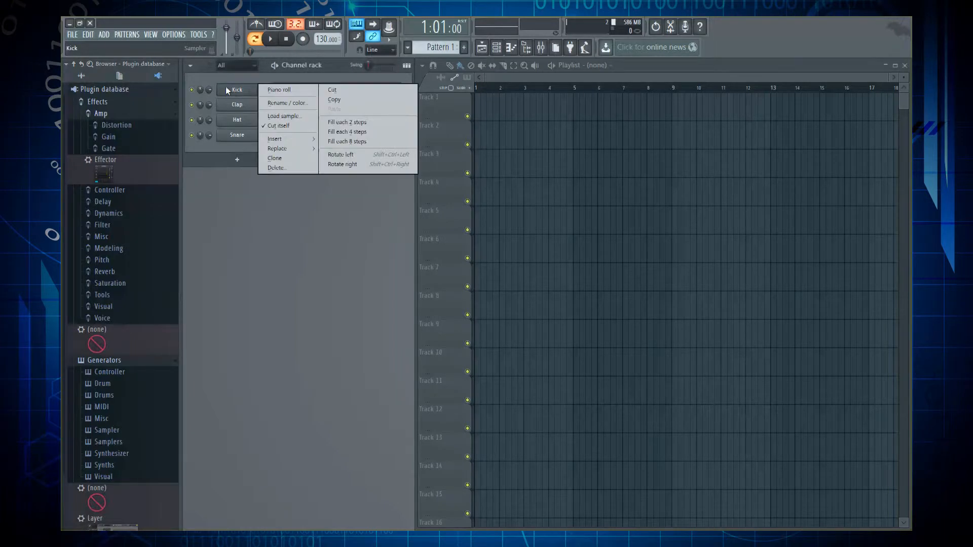
pyautogui.moveTo(313, 141)
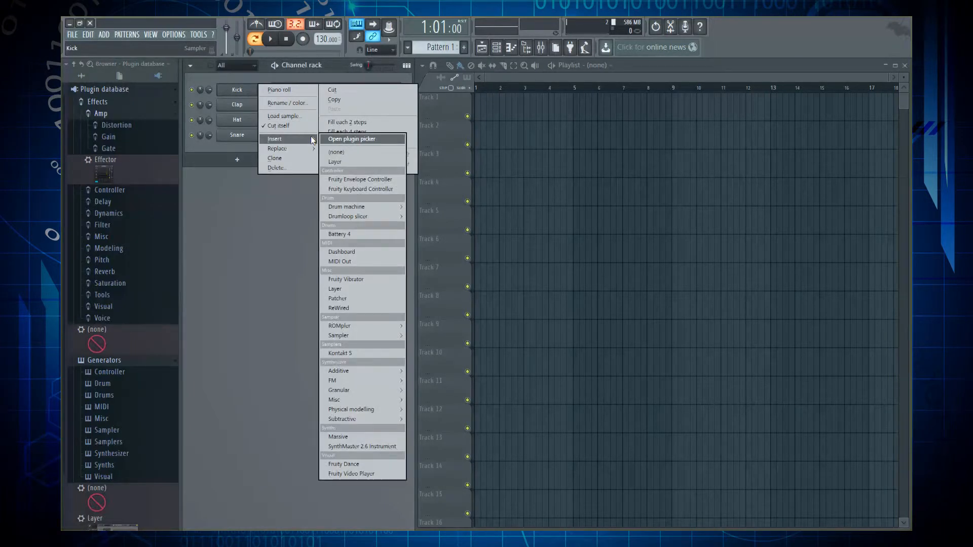
pyautogui.moveTo(378, 209)
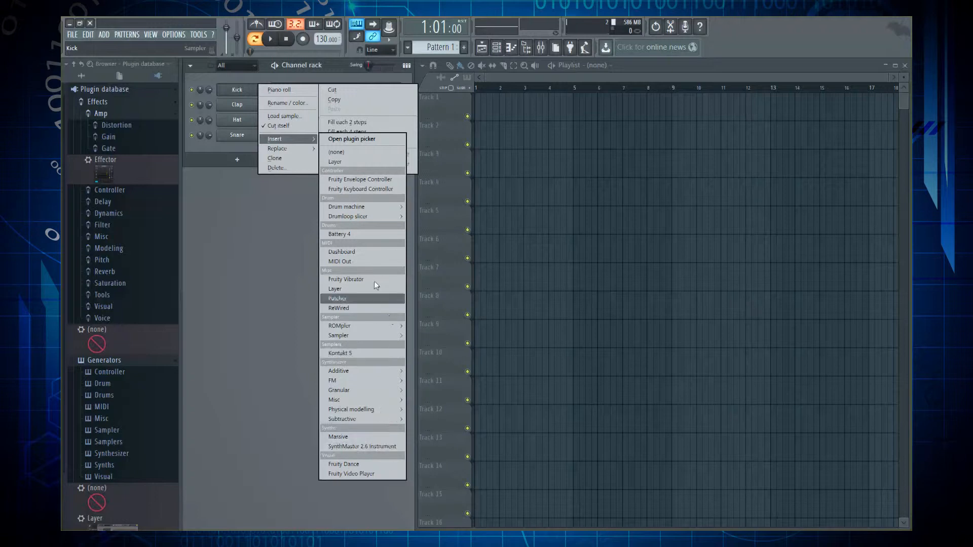
pyautogui.moveTo(347, 380)
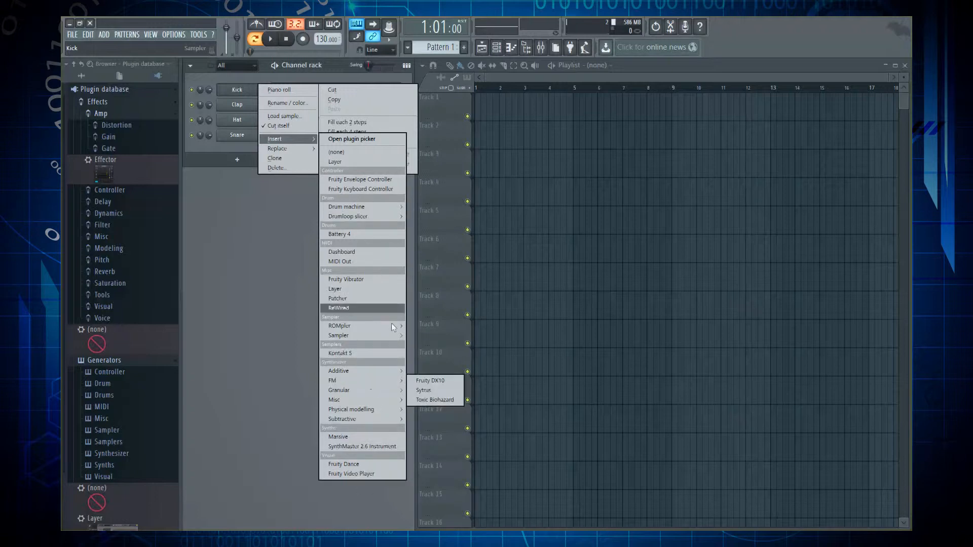
pyautogui.click(257, 336)
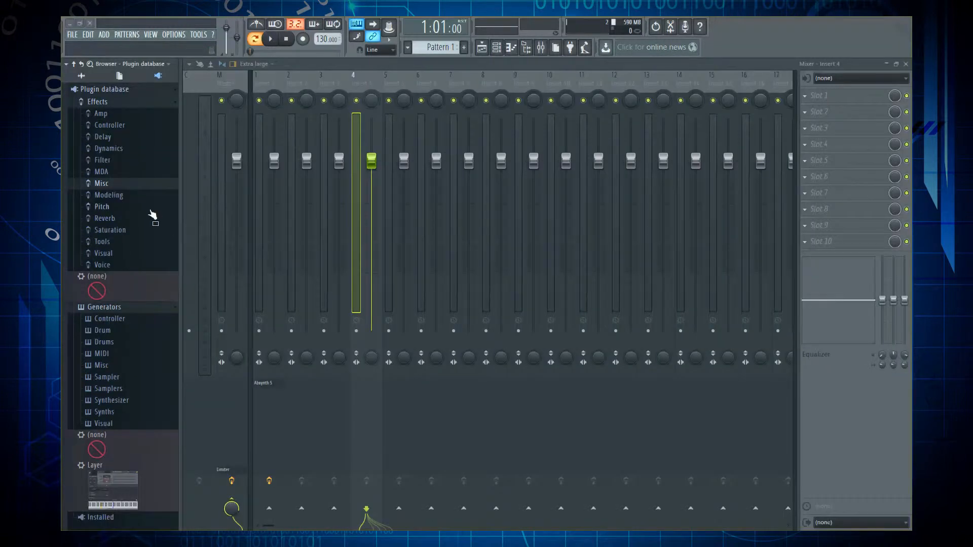
# - Compare the MDA effects category in the plugin database with the MDA plugins offered for slot 1 of Insert 4
pyautogui.click(120, 173)
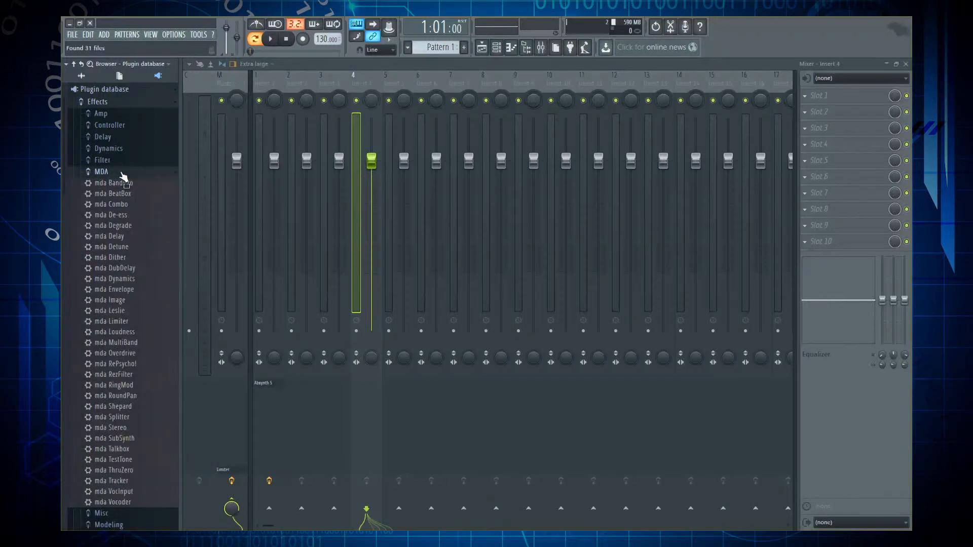
pyautogui.moveTo(123, 177); pyautogui.dragTo(811, 109)
pyautogui.click(805, 98)
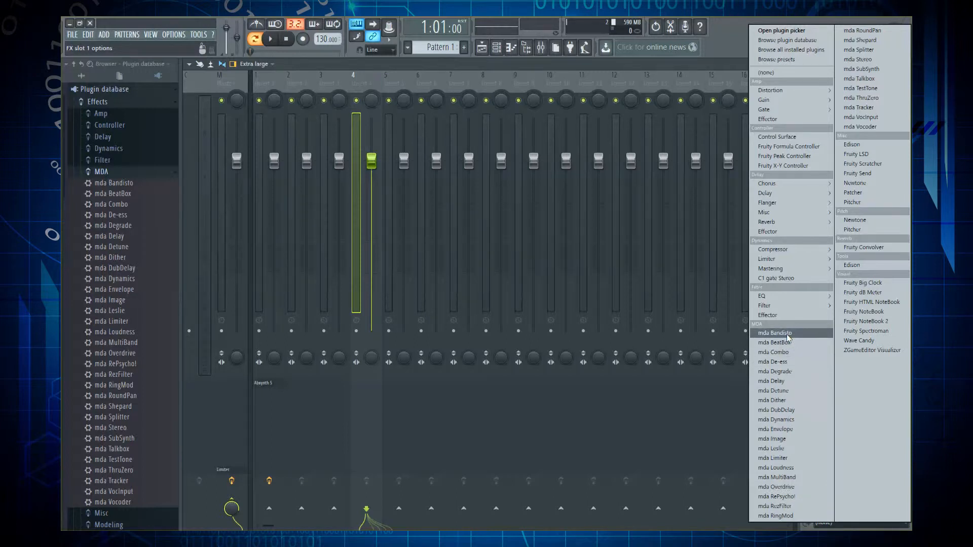
pyautogui.moveTo(780, 185)
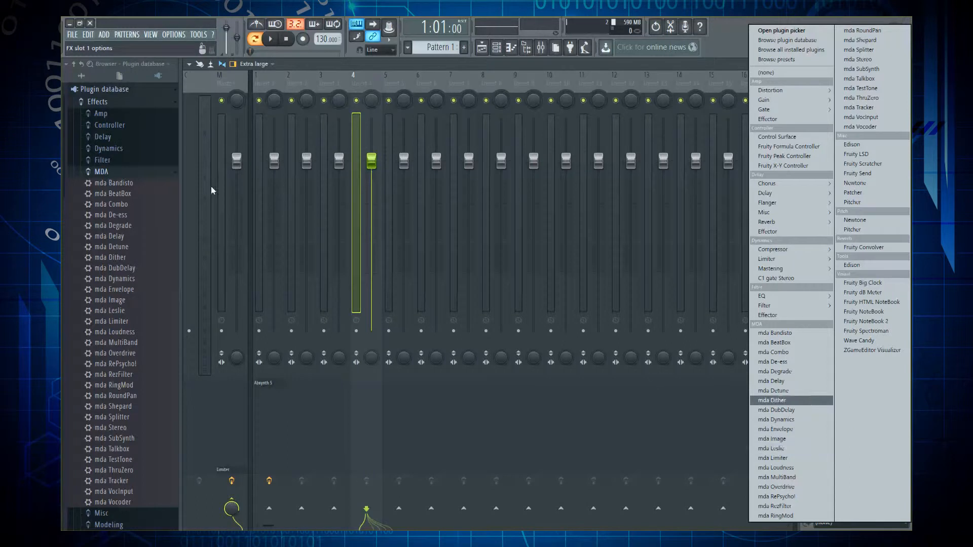
pyautogui.click(150, 175)
pyautogui.click(147, 173)
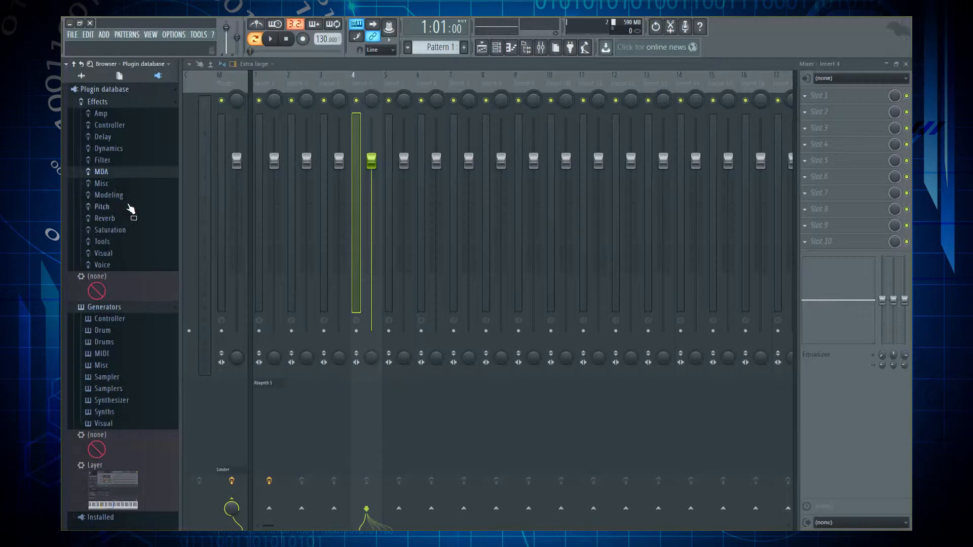
# - Open the Misc effects folder in File Explorer, move the MDA folder into Misc, and return to FL Studio
pyautogui.click(105, 184)
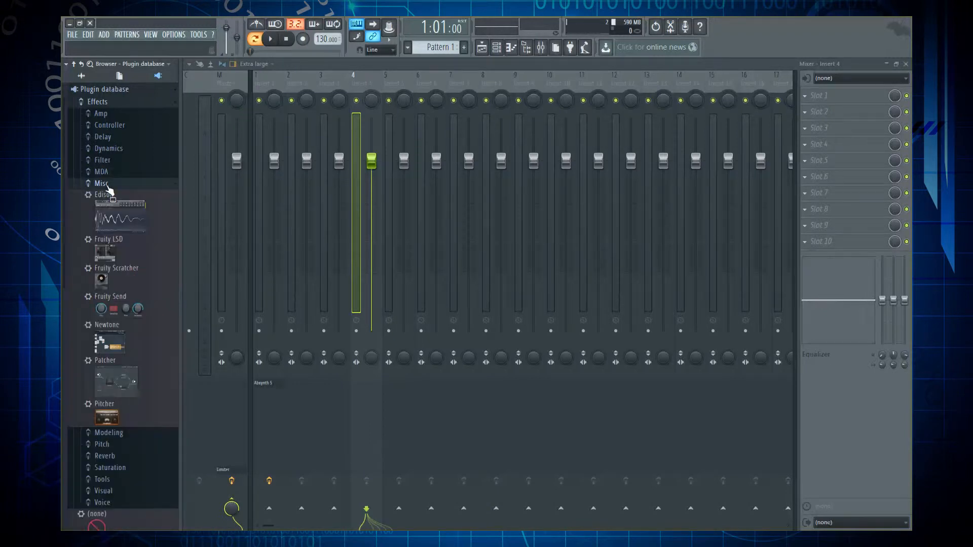
pyautogui.click(108, 184)
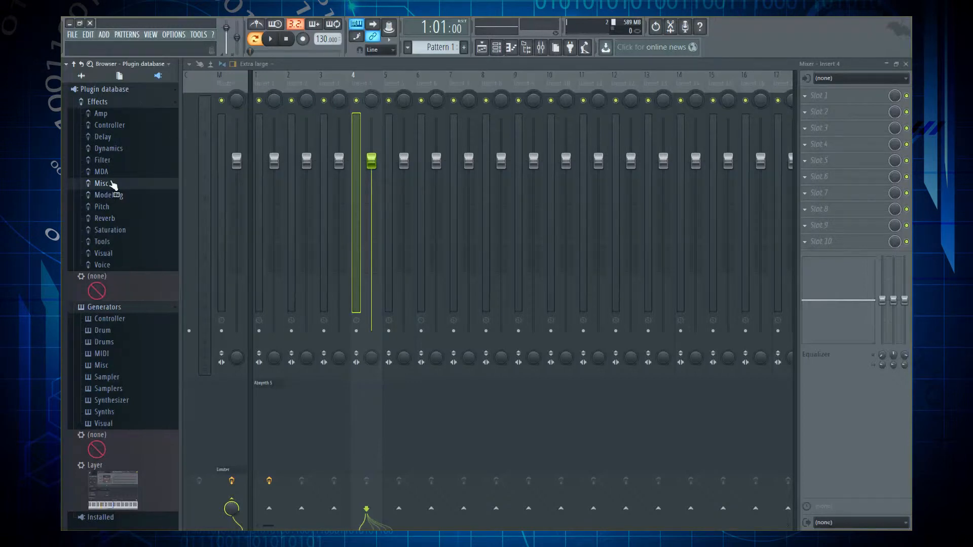
pyautogui.click(101, 183)
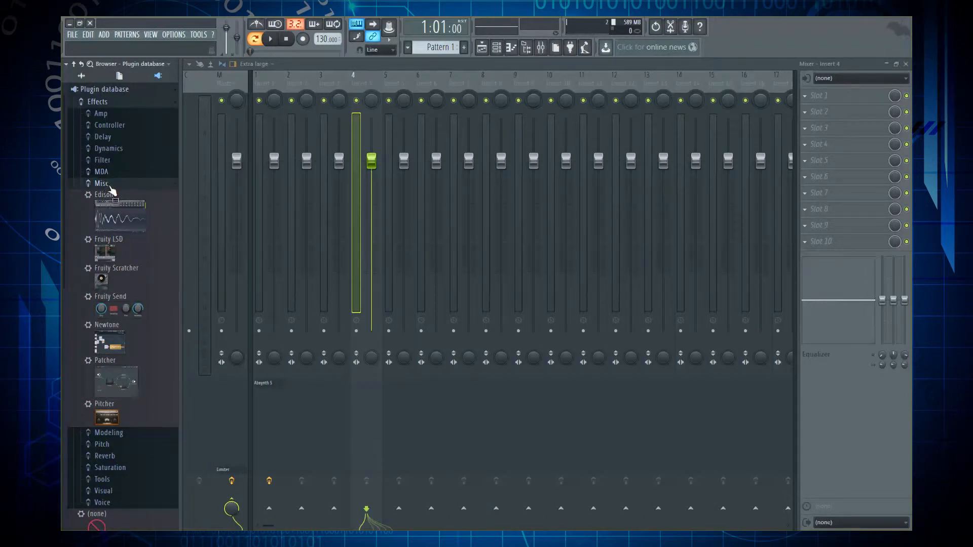
pyautogui.rightClick(98, 185)
pyautogui.click(148, 231)
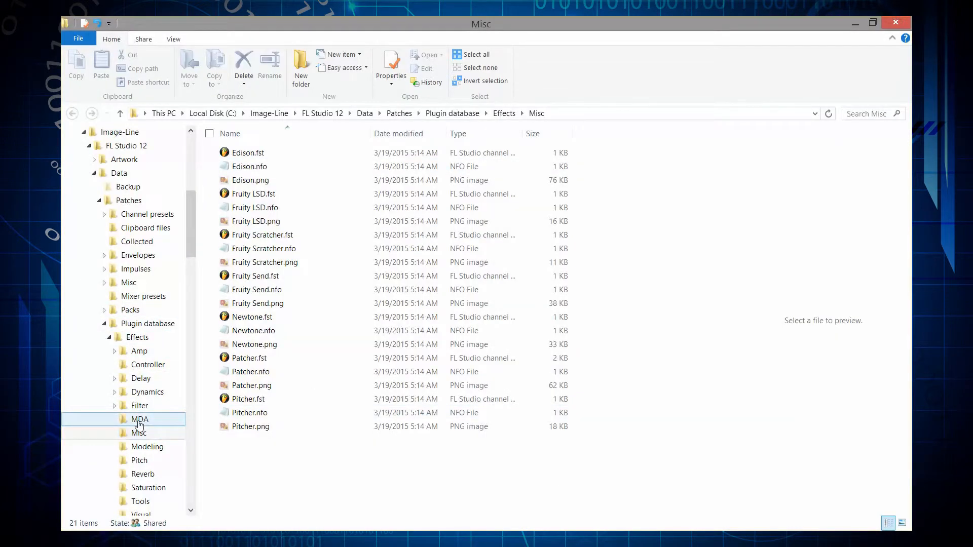
pyautogui.moveTo(141, 422); pyautogui.dragTo(139, 434)
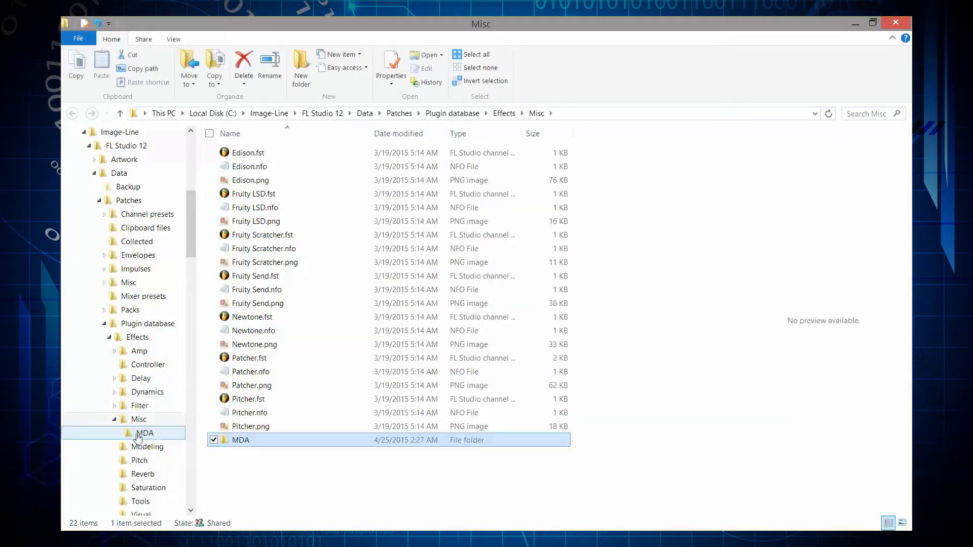
pyautogui.click(334, 488)
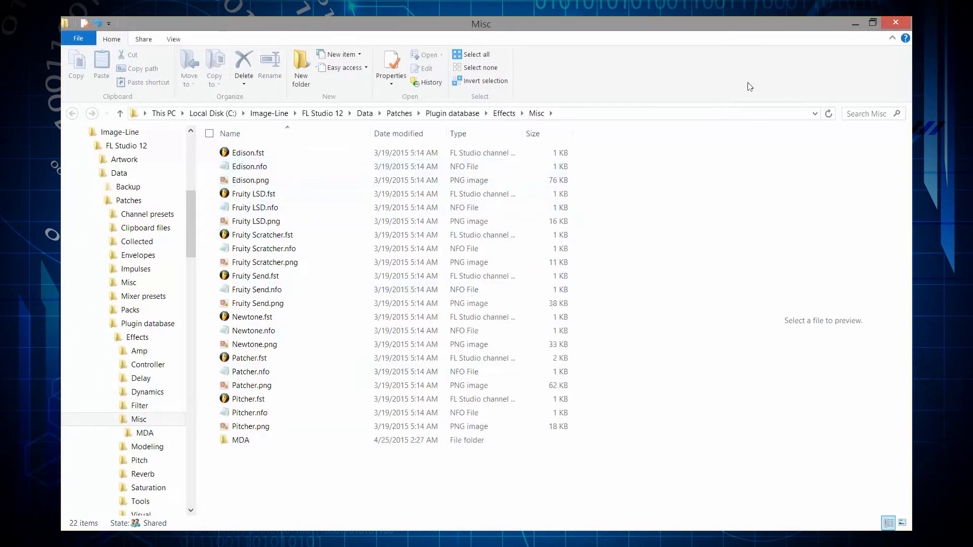
pyautogui.click(855, 24)
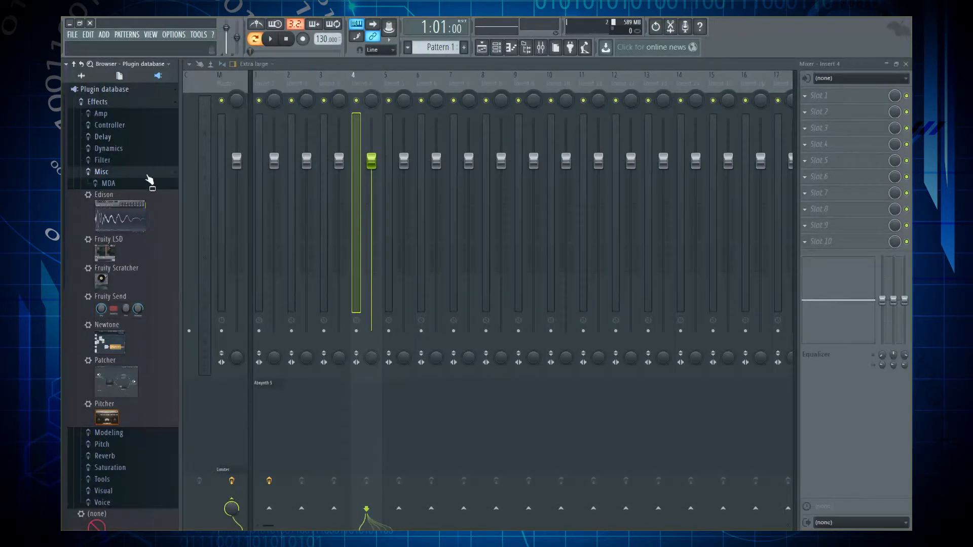
# - Check the MDA group nested under Misc in the plugin database and in the effect choices for slot 1 of Insert 4
pyautogui.click(119, 184)
pyautogui.click(119, 172)
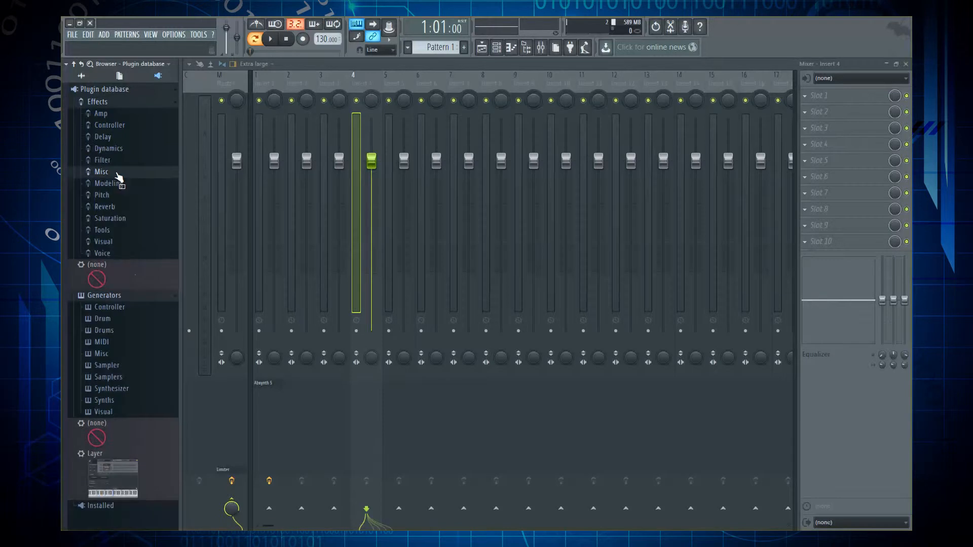
pyautogui.click(119, 172)
pyautogui.click(119, 172)
pyautogui.click(807, 104)
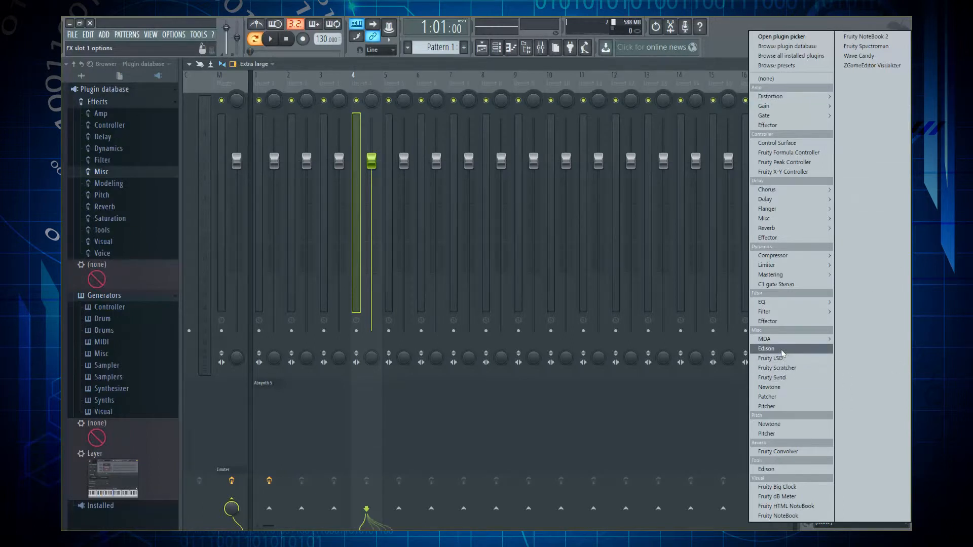
pyautogui.moveTo(822, 343)
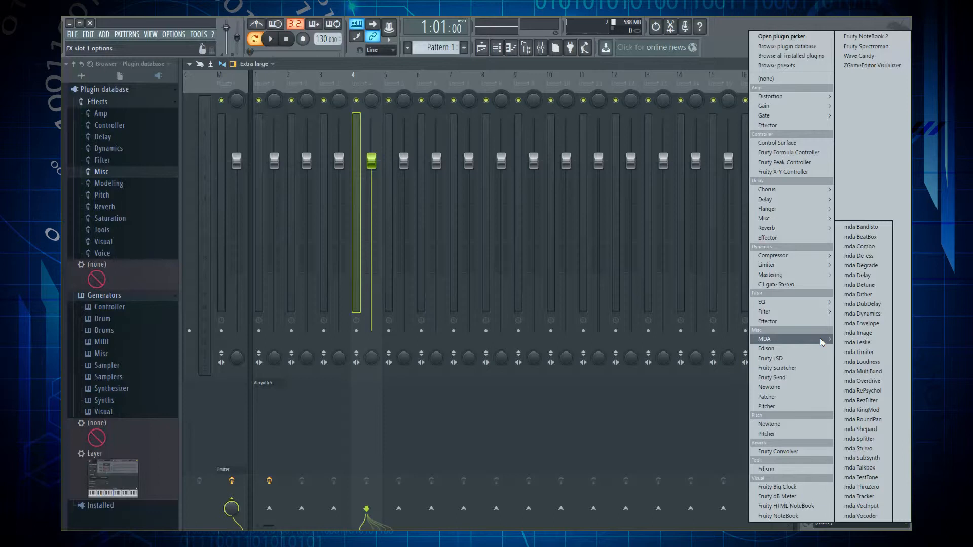
pyautogui.click(558, 75)
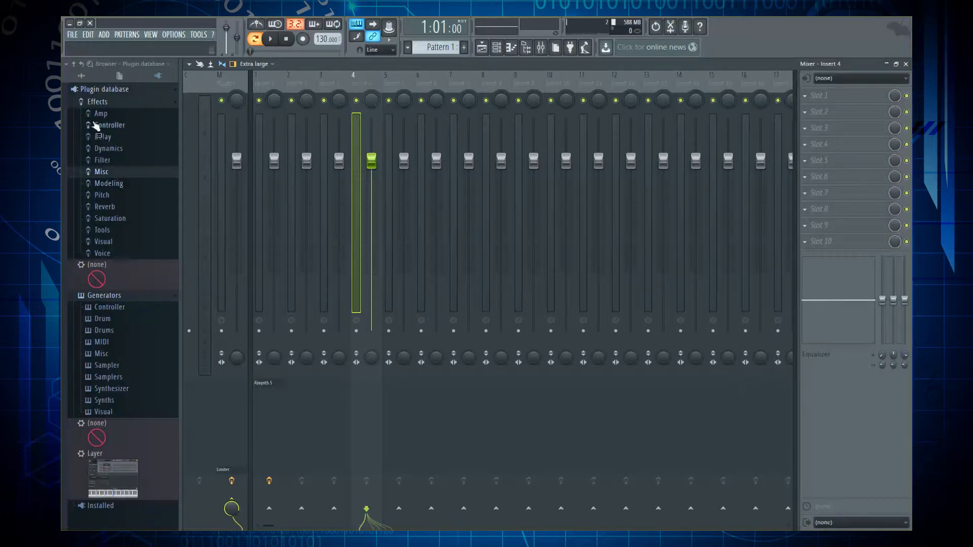
# - Collapse the Effects and Generators categories and list the installed VST effects in the plugin database
pyautogui.click(87, 102)
pyautogui.click(83, 114)
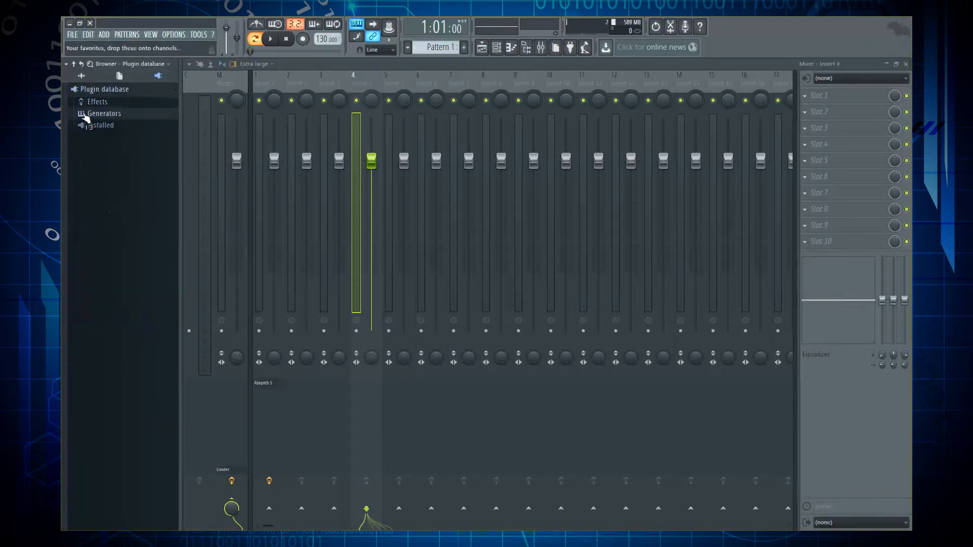
pyautogui.click(90, 126)
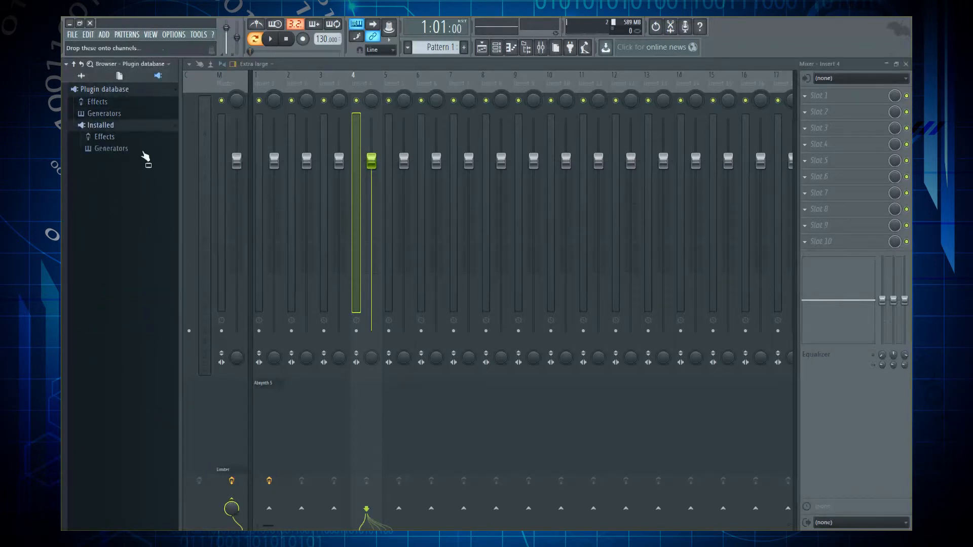
pyautogui.click(114, 139)
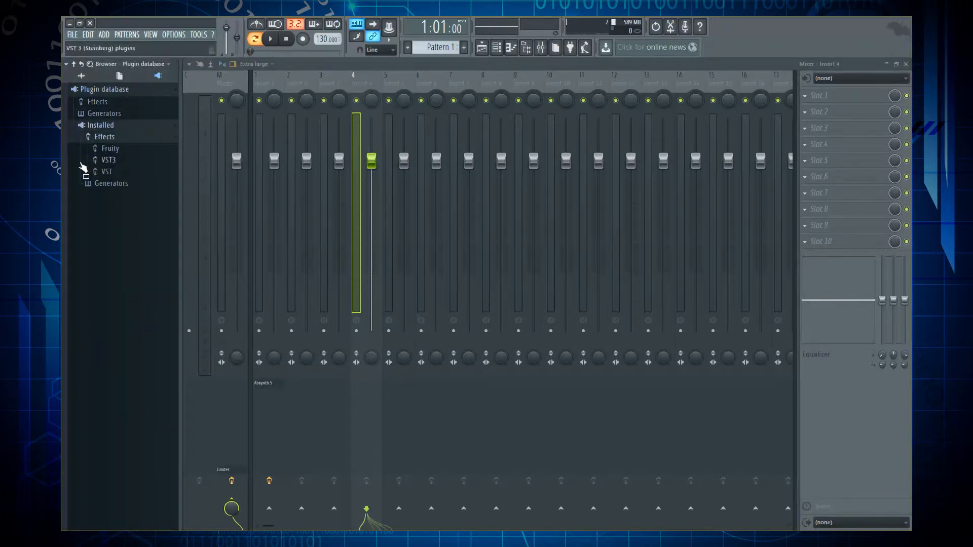
pyautogui.click(107, 173)
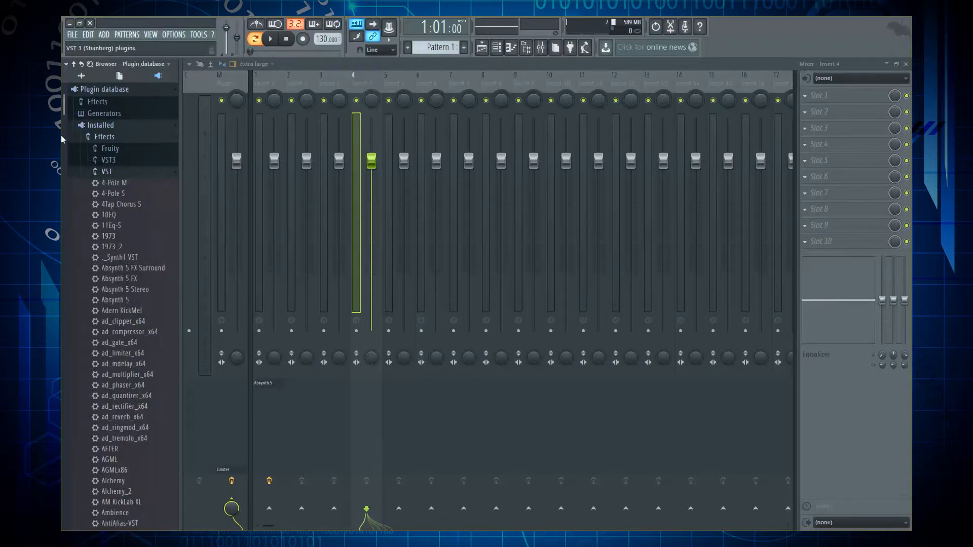
# - Load WaveShell-VST 9.3 into slot 1 of Insert 4 and choose MV2 Stereo as its plugin
pyautogui.moveTo(64, 109); pyautogui.dragTo(63, 508)
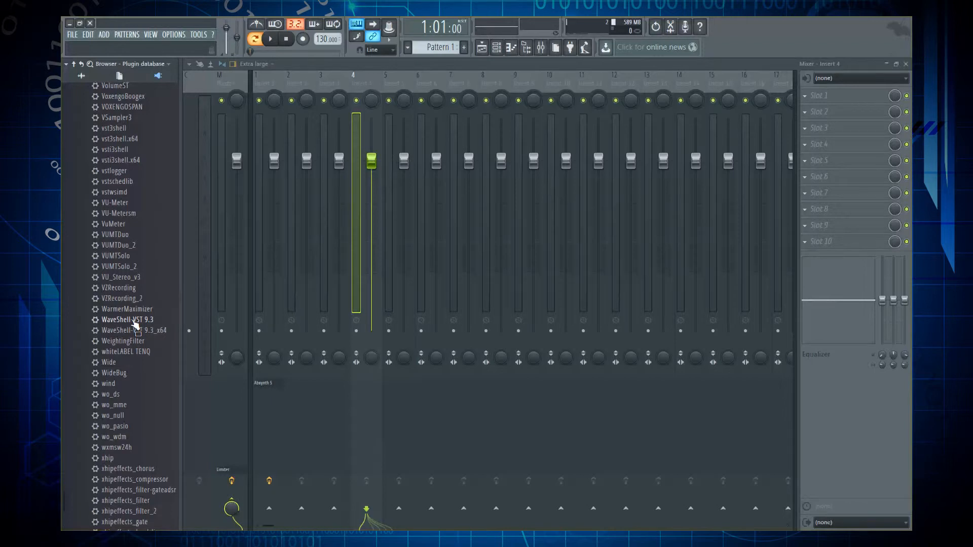
pyautogui.moveTo(126, 324); pyautogui.dragTo(844, 102)
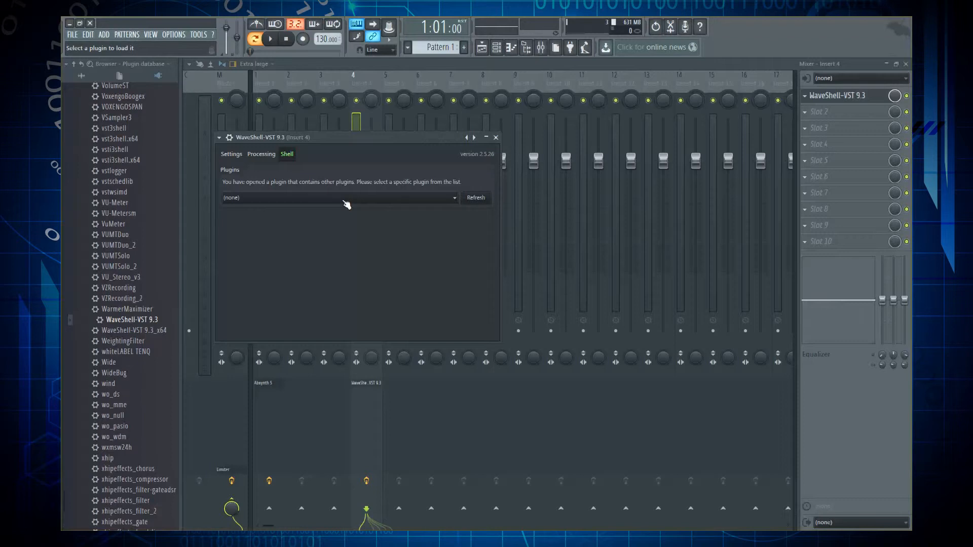
pyautogui.click(347, 204)
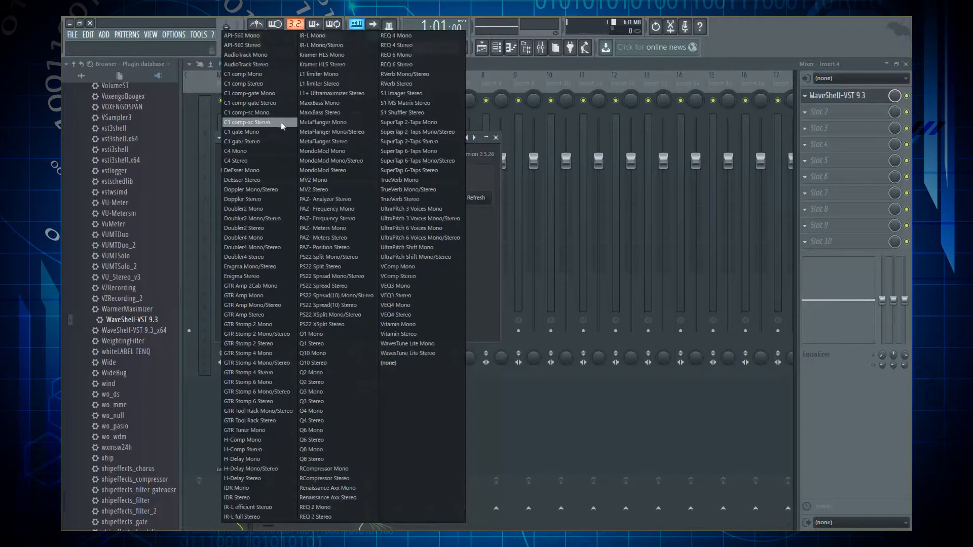
pyautogui.click(322, 191)
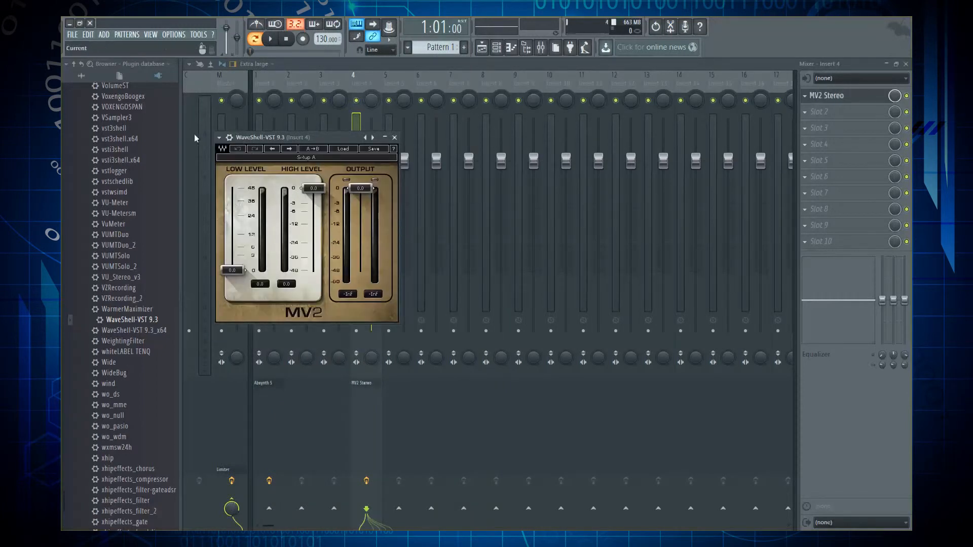
# - Collapse the Installed plugins and expand the Dynamics category under the plugin database's Effects
pyautogui.moveTo(63, 193); pyautogui.dragTo(62, 135)
pyautogui.scroll(20, 61, 137)
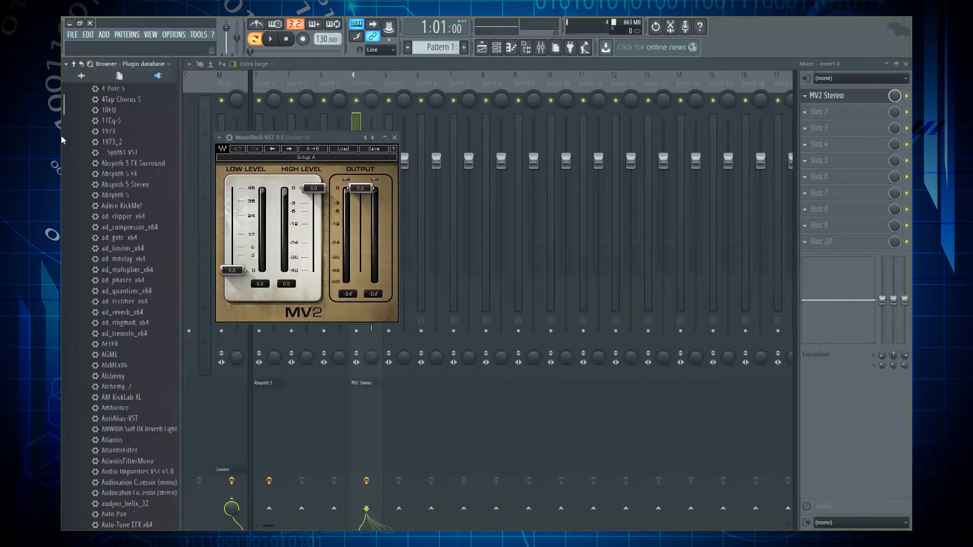
pyautogui.click(103, 127)
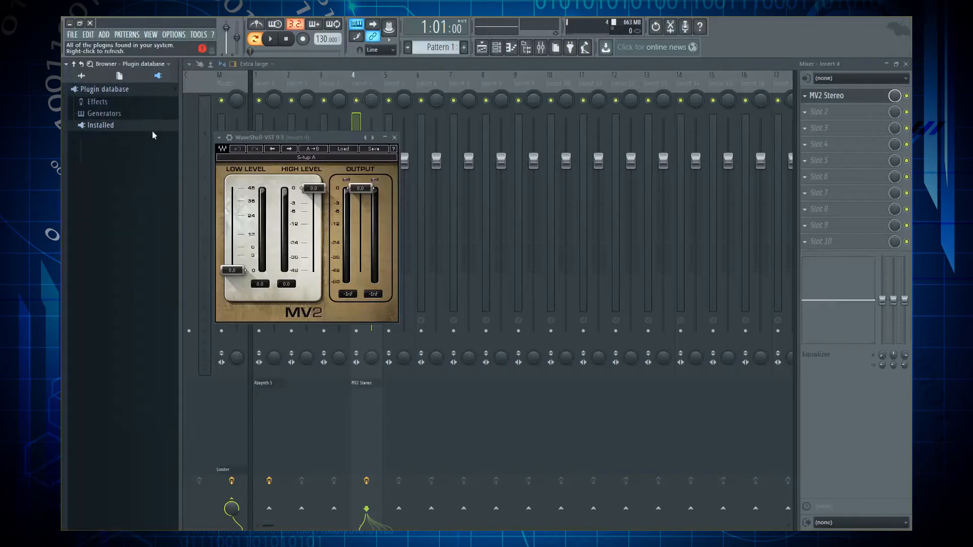
pyautogui.click(104, 102)
pyautogui.click(122, 148)
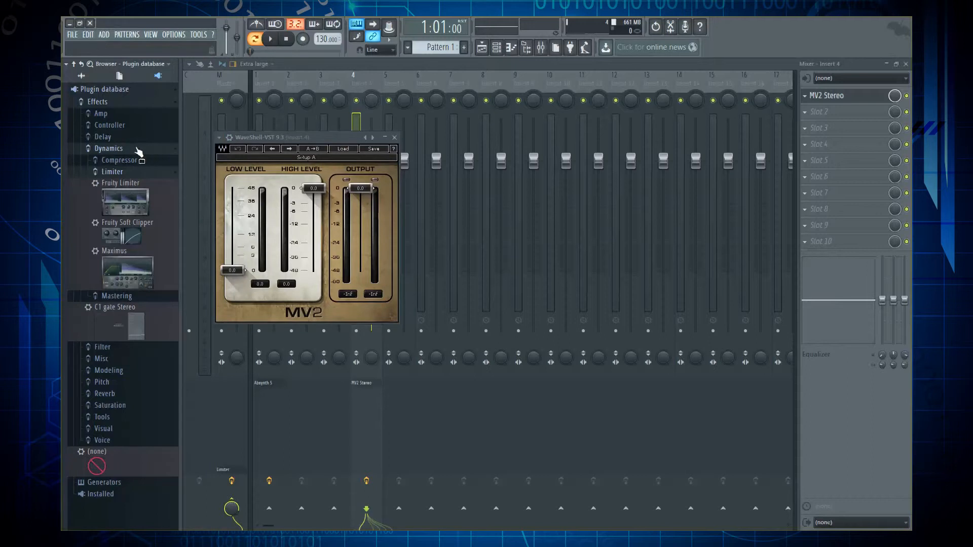
# - Add the loaded MV2 Stereo to the plugin database's Limiter subcategory under Dynamics and list that subcategory's plugins
pyautogui.click(134, 173)
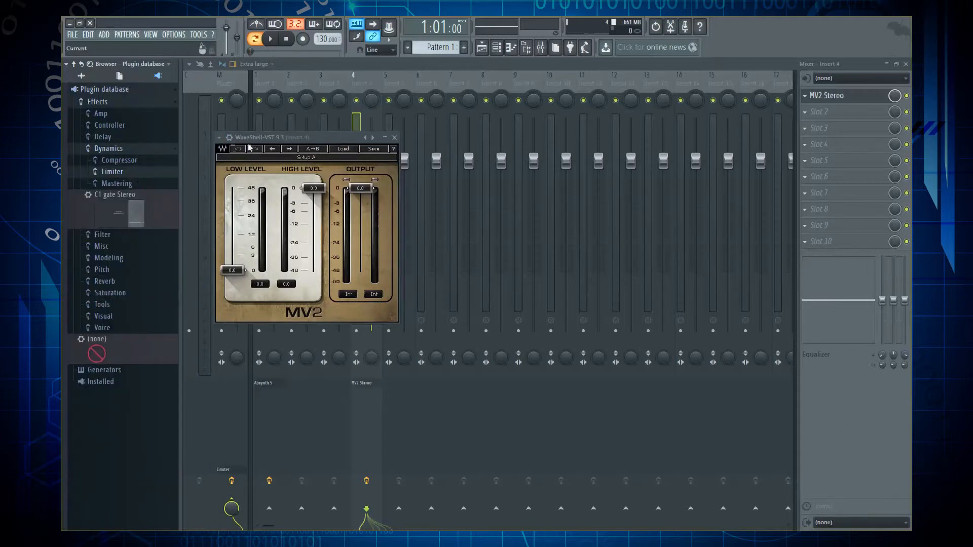
pyautogui.click(219, 138)
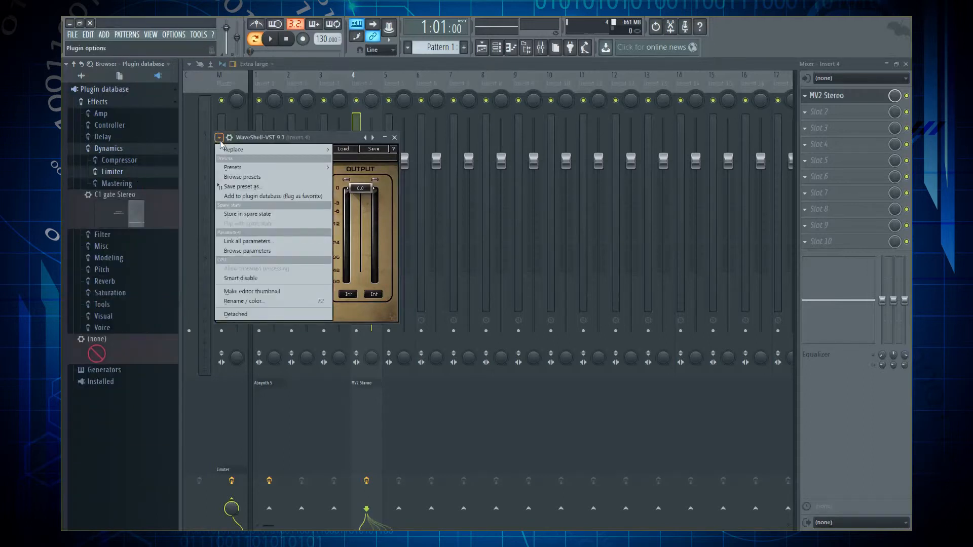
pyautogui.click(277, 197)
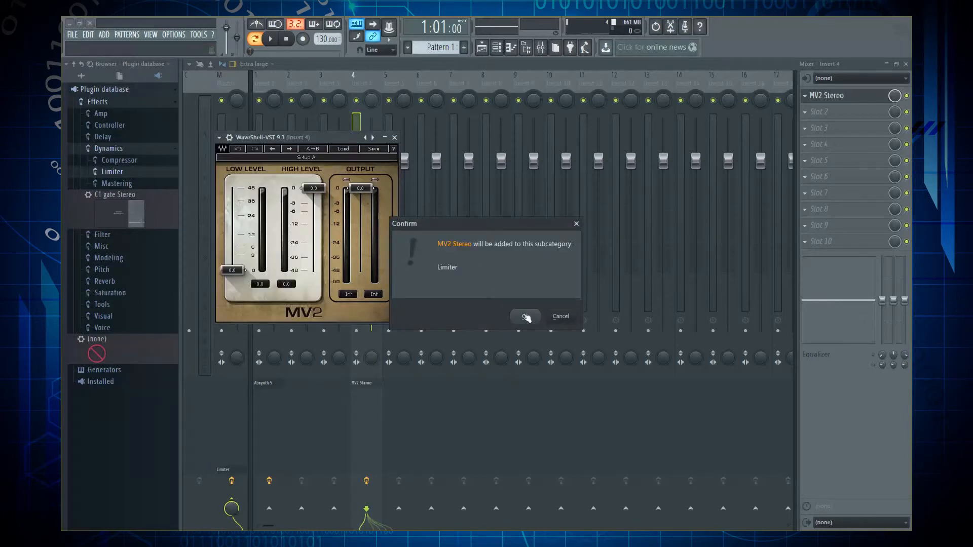
pyautogui.click(522, 319)
pyautogui.click(127, 174)
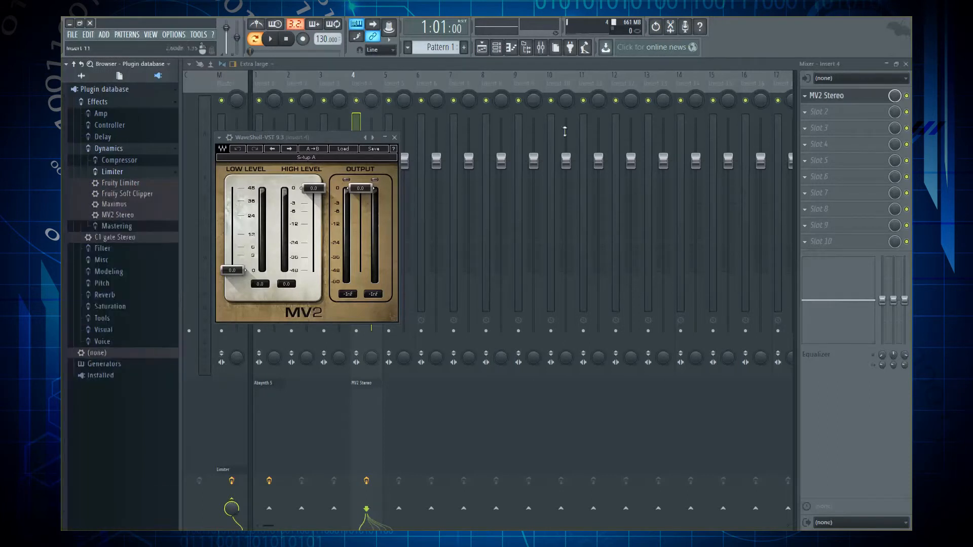
# - Close the MV2 window, empty slot 1 of Insert 4, and load MV2 Stereo into it from the database's Limiter folder
pyautogui.click(390, 142)
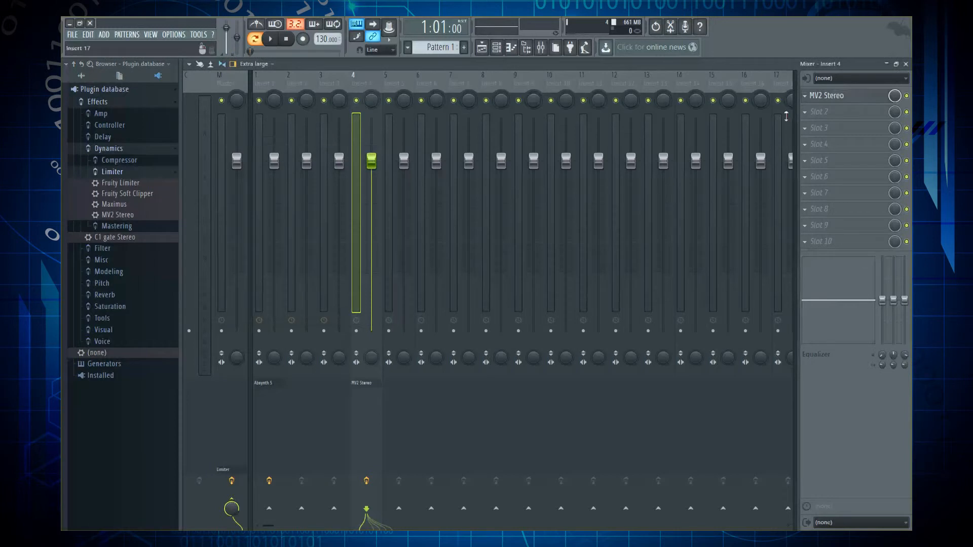
pyautogui.click(810, 106)
pyautogui.click(809, 113)
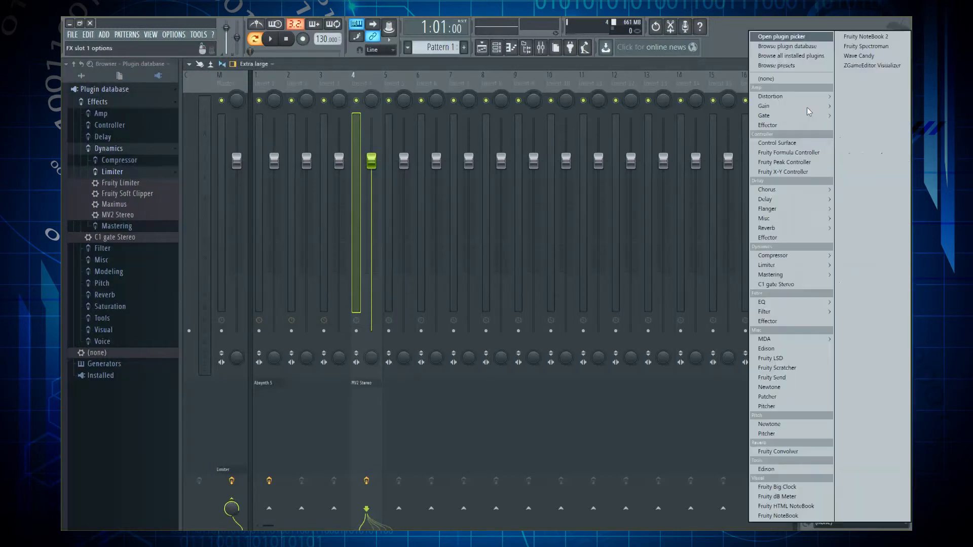
pyautogui.click(766, 78)
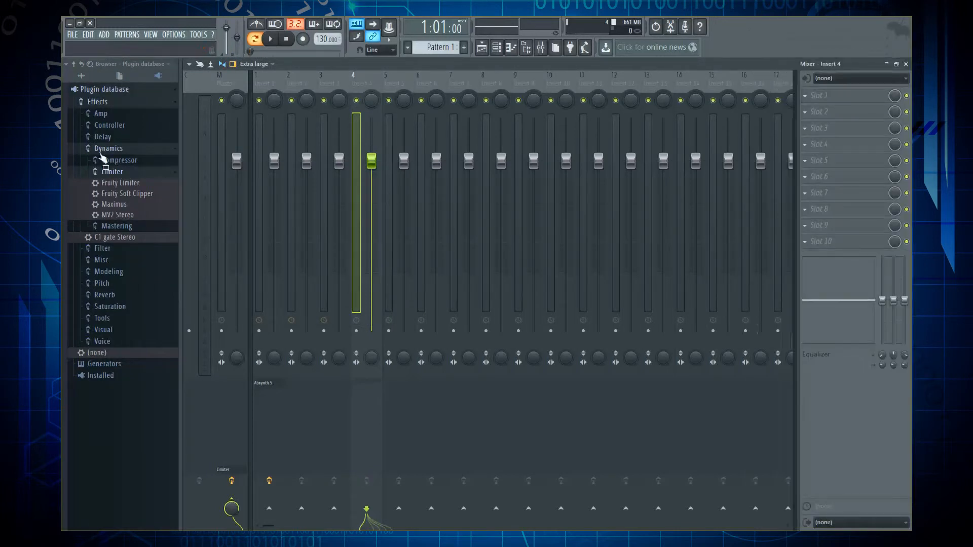
pyautogui.moveTo(121, 215); pyautogui.dragTo(831, 99)
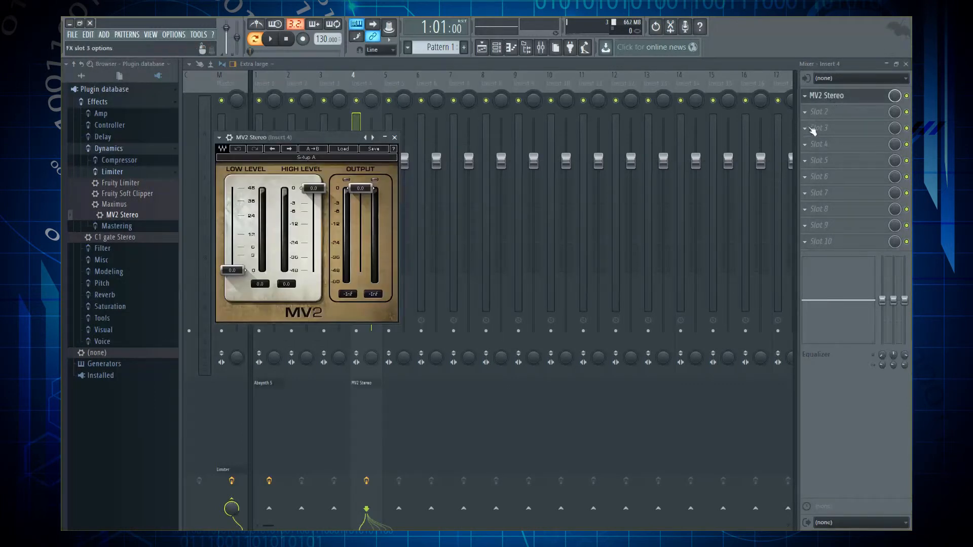
# - Load MV2 Stereo into slot 2 of Insert 4 from the Limiter group of the slot's effect choices
pyautogui.click(806, 112)
pyautogui.moveTo(806, 117)
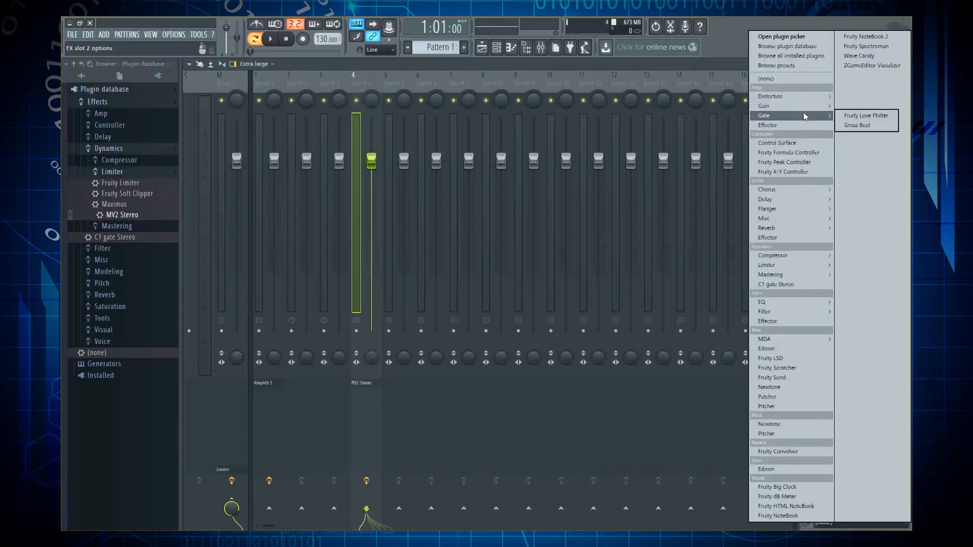
pyautogui.moveTo(798, 270)
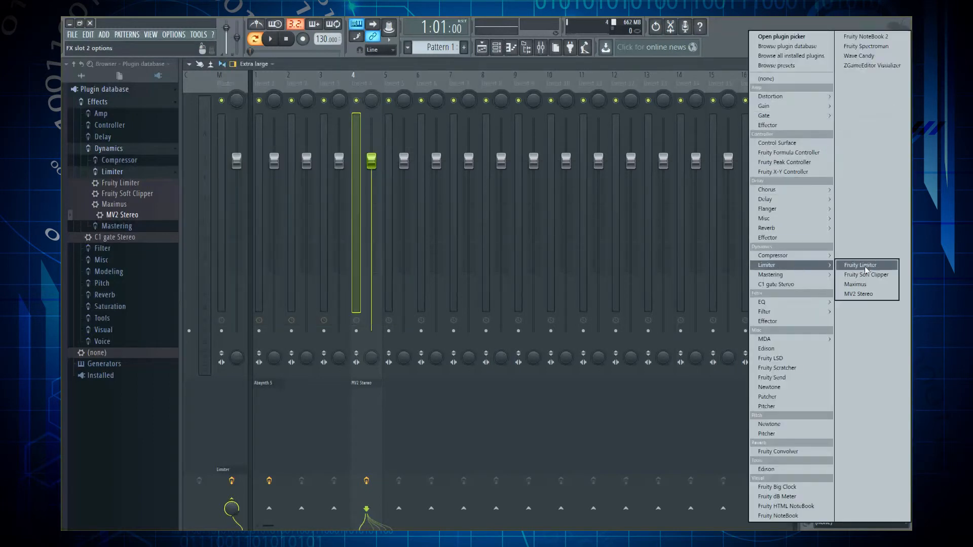
pyautogui.click(867, 295)
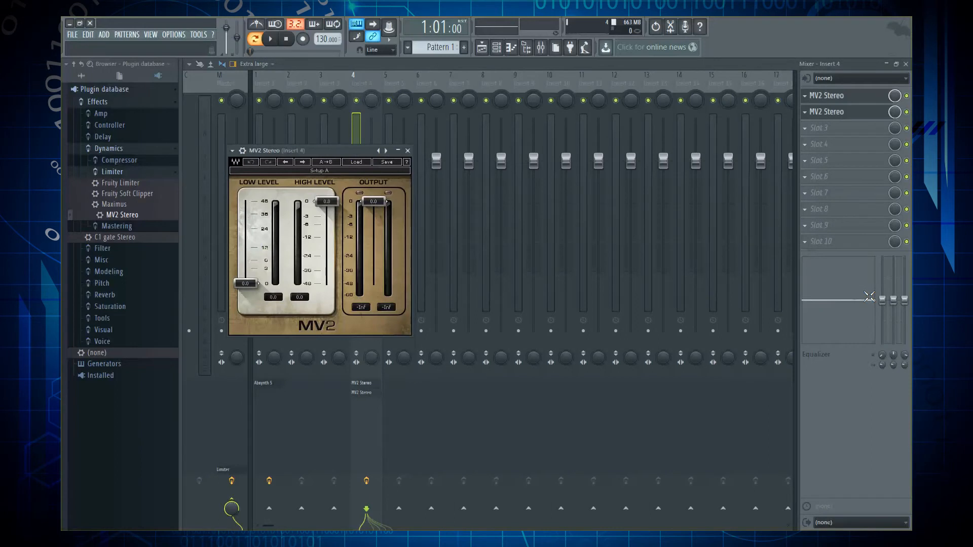